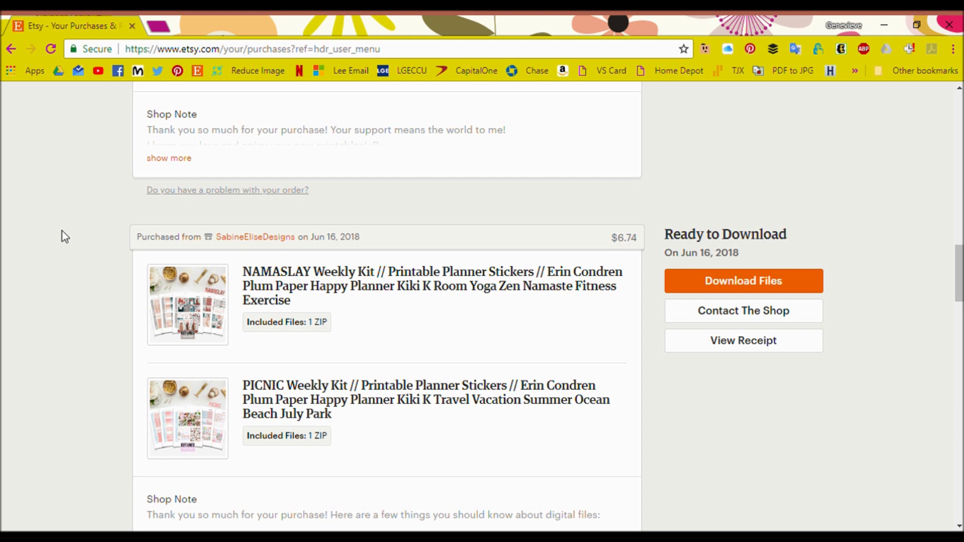
Look through the Etsy purchases for the printable planner sticker kits bought in June 2018
scroll(63, 232, "up", 5)
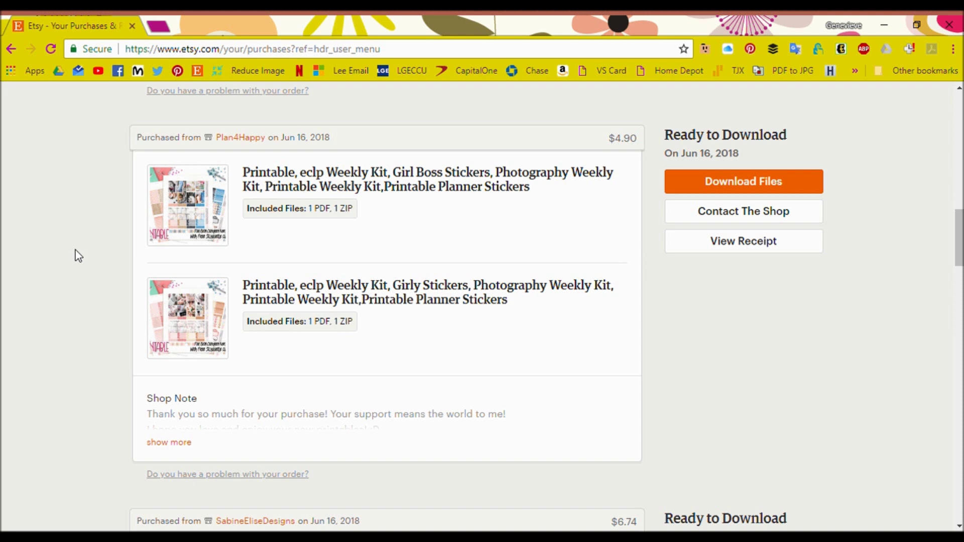
scroll(79, 256, "up", 7)
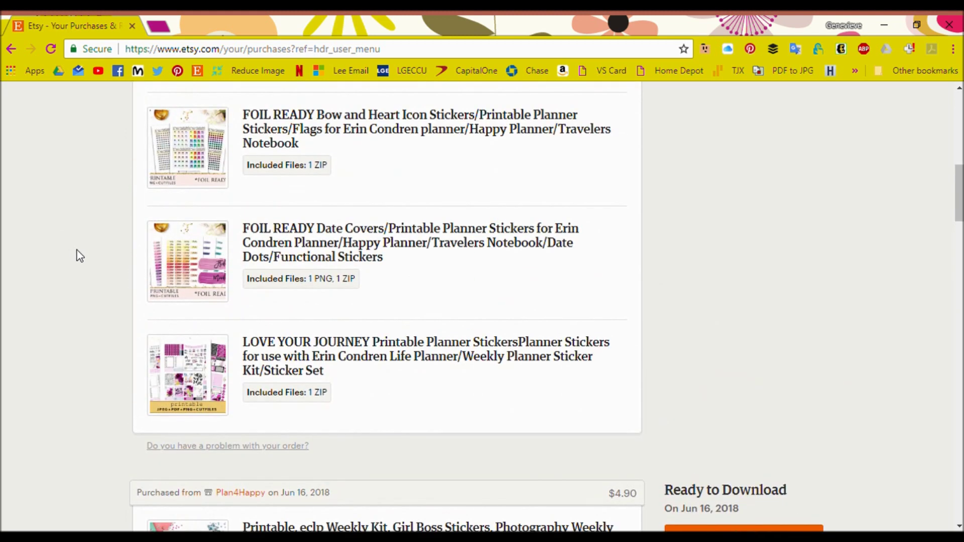
scroll(79, 256, "up", 7)
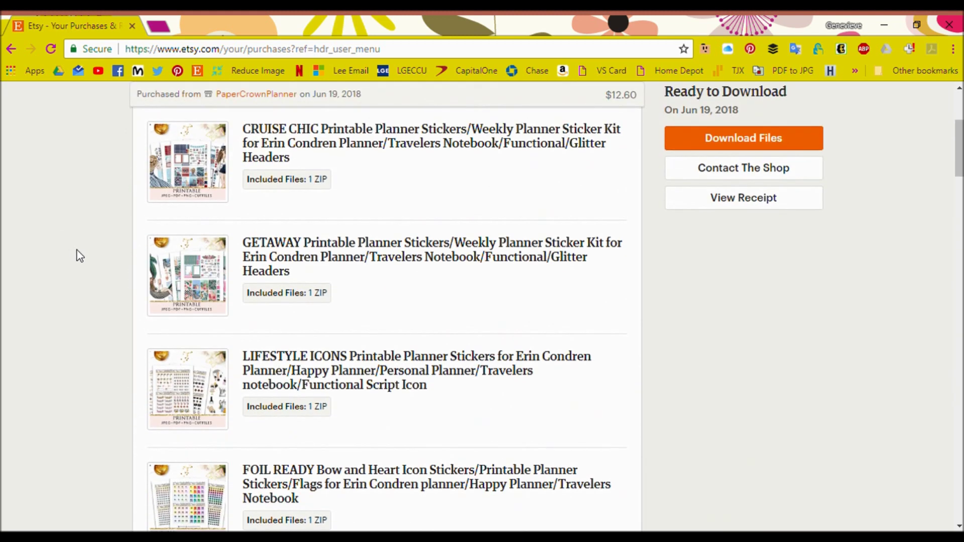
scroll(72, 236, "down", 4)
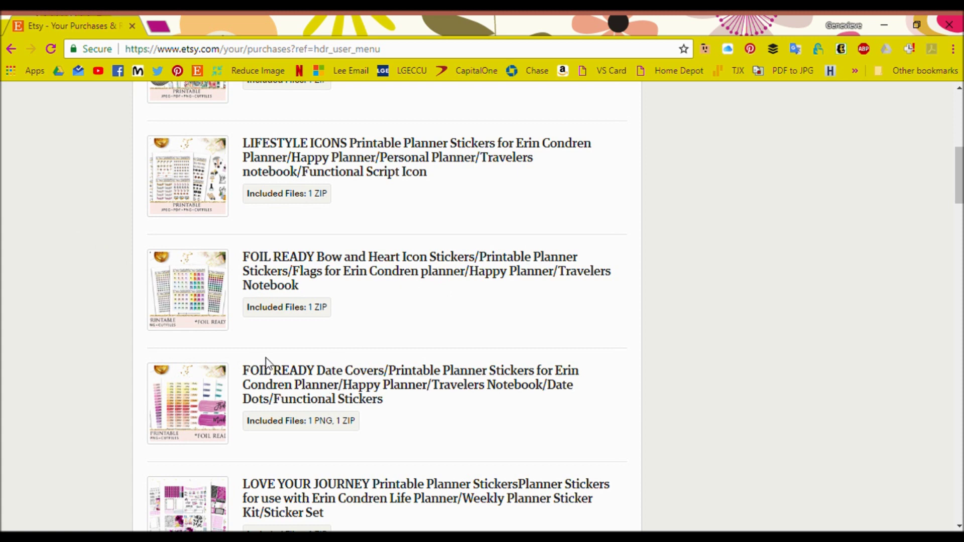
scroll(437, 384, "down", 4)
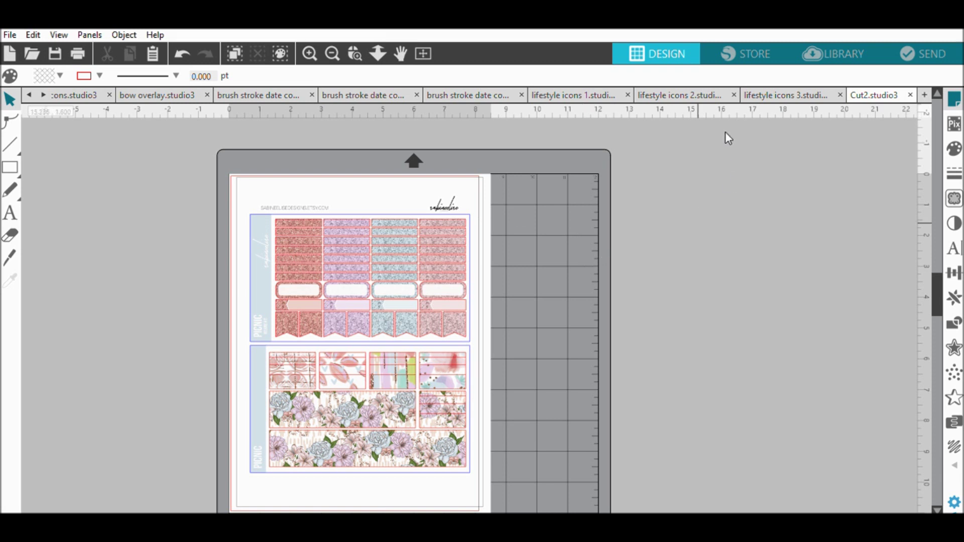
In Silhouette Studio, compare the Picnic sheet in Cut2.studio3 with the full page of lifestyle icons 1, finishing on Cut2.studio3
scroll(658, 195, "down", 1)
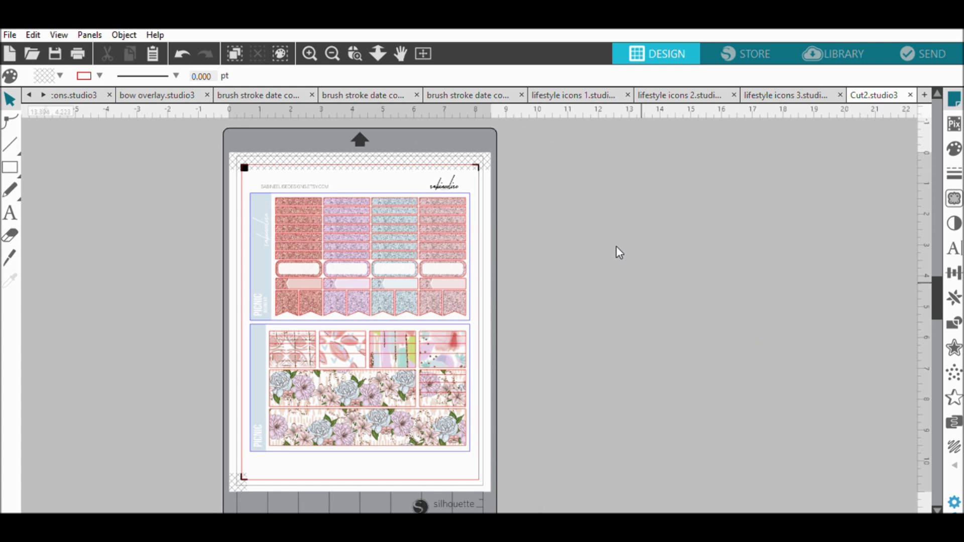
scroll(609, 246, "down", 1)
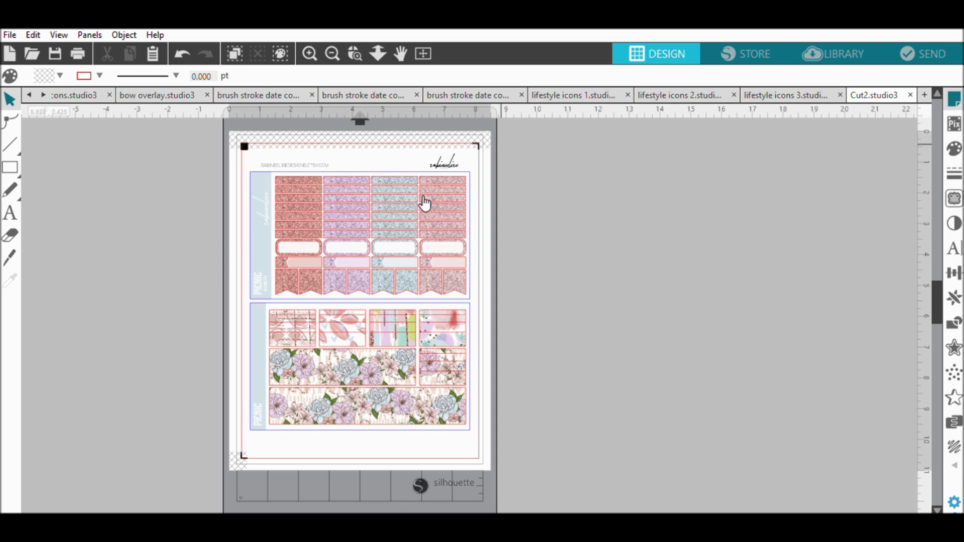
left_click(544, 95)
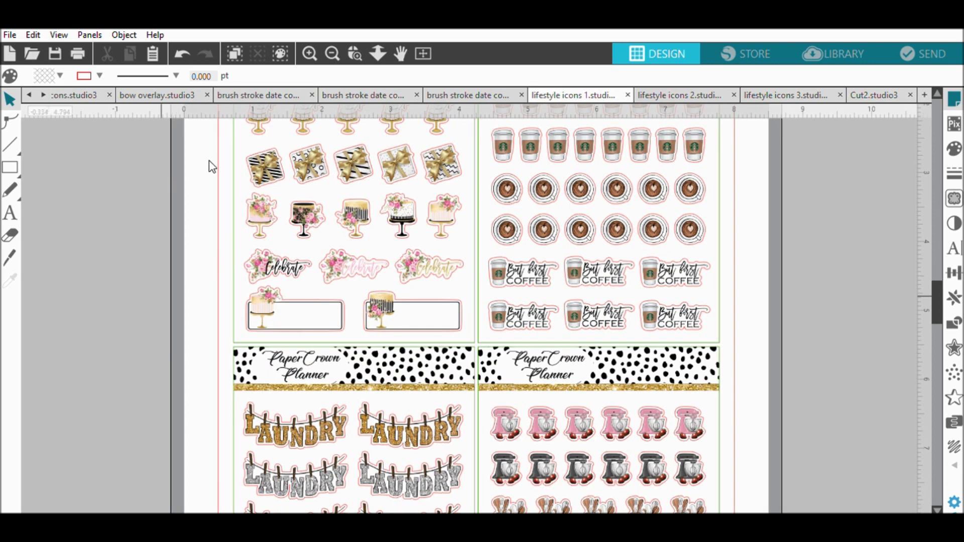
left_click(332, 52)
left_click(331, 53)
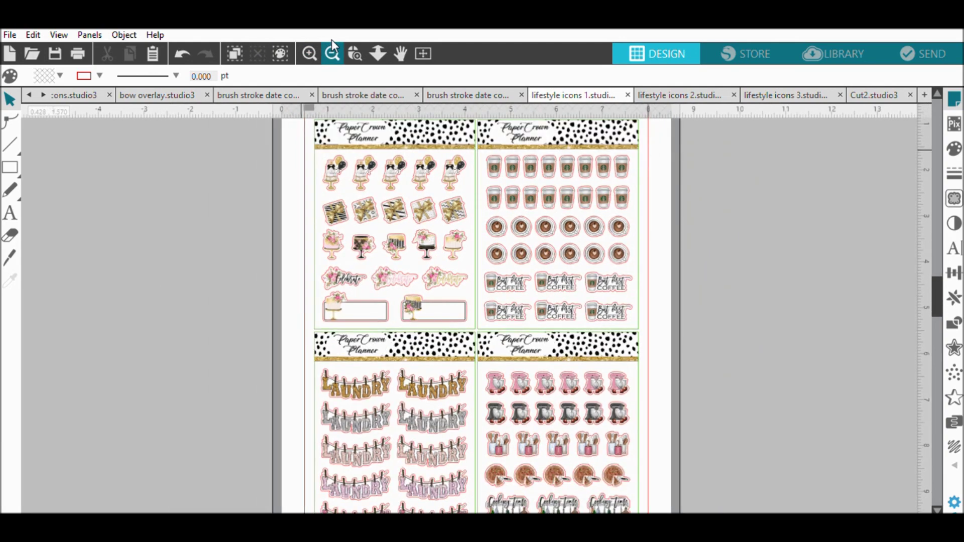
left_click(332, 50)
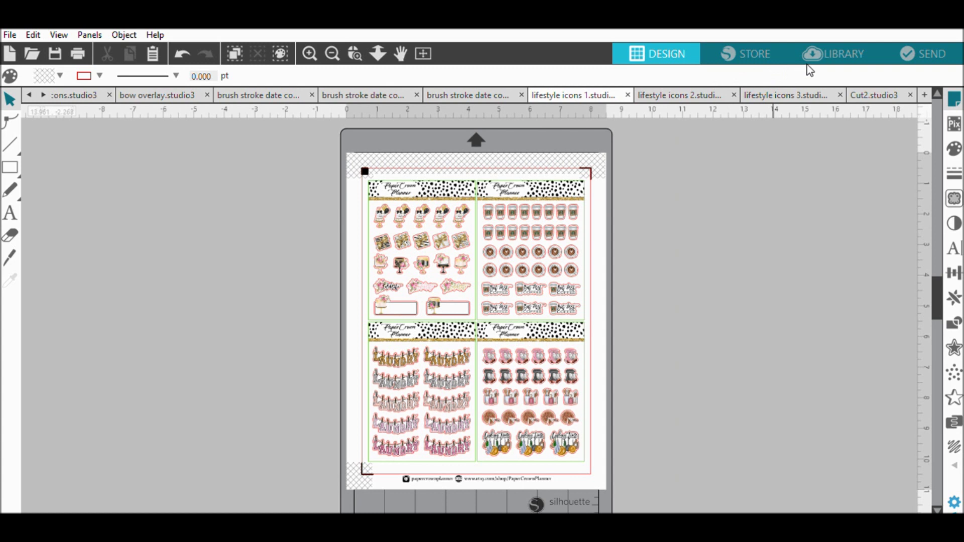
left_click(867, 93)
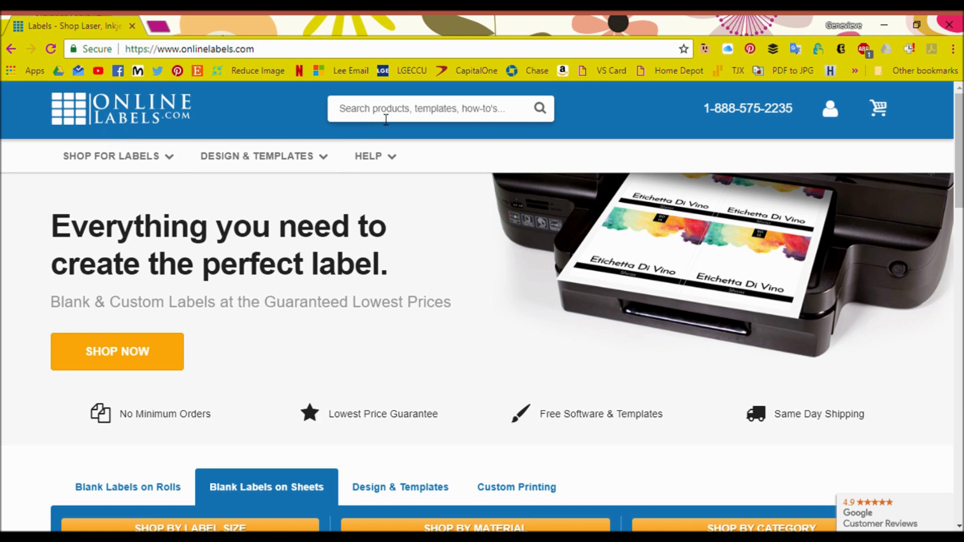
On OnlineLabels.com, find the 8.5" x 11" SC size among the sheet labels and open the OL177 product page
scroll(333, 230, "down", 5)
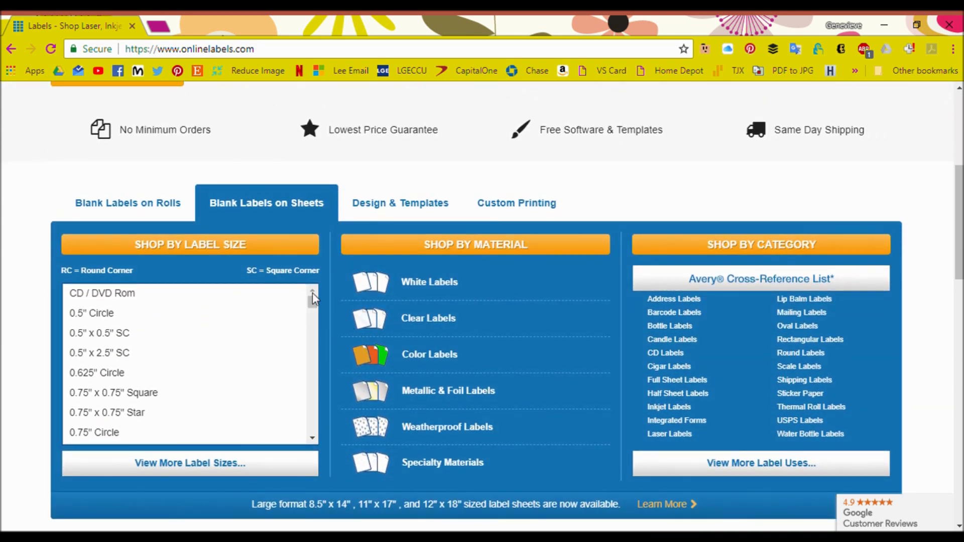
left_click_drag(315, 300, 310, 460)
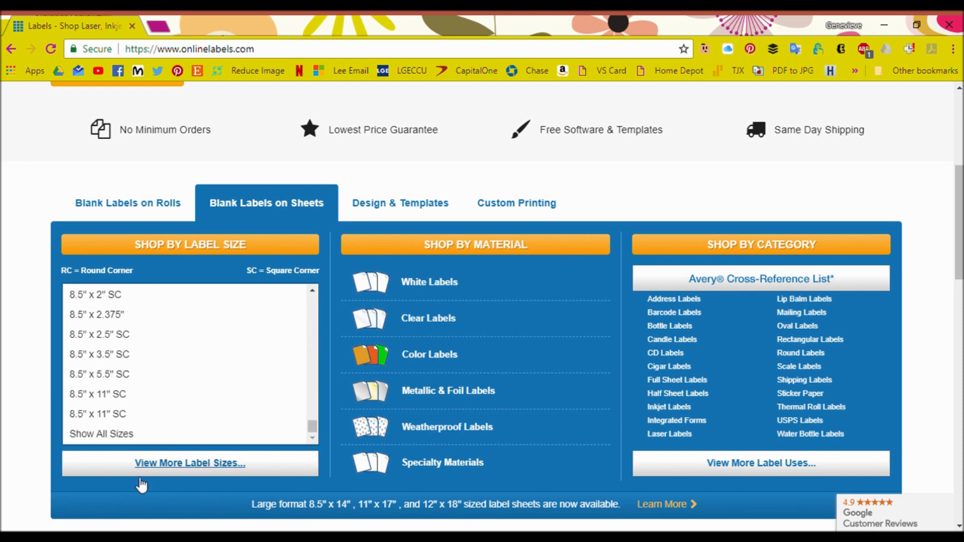
left_click(107, 414)
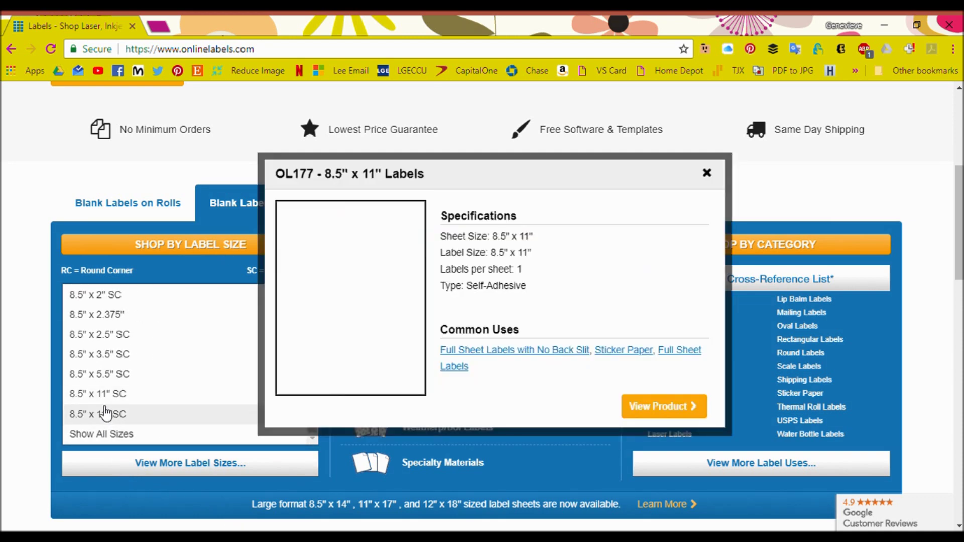
left_click(105, 397)
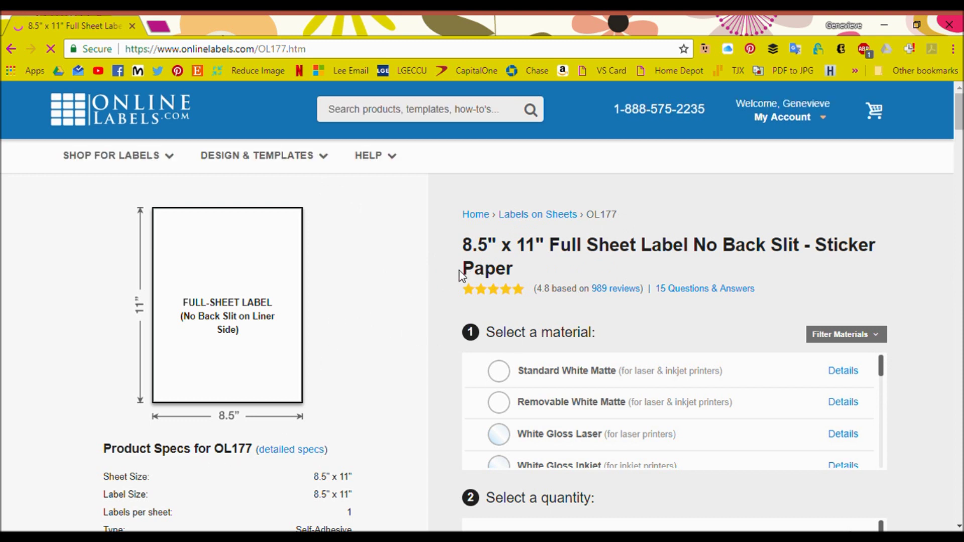
Select Standard White Matte, White Gloss Inkjet and Weatherproof Matte Inkjet in turn as the OL177 material to compare their prices
scroll(929, 262, "down", 3)
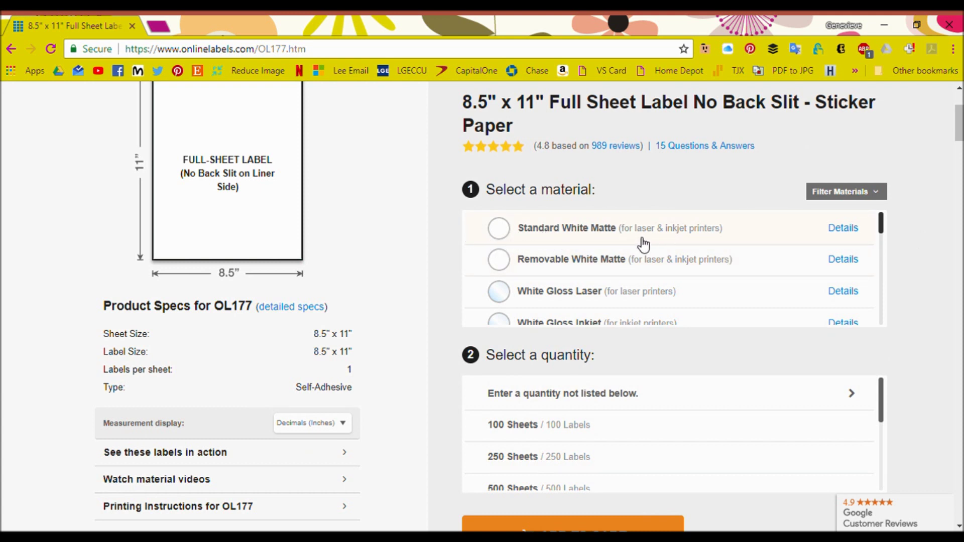
left_click(500, 240)
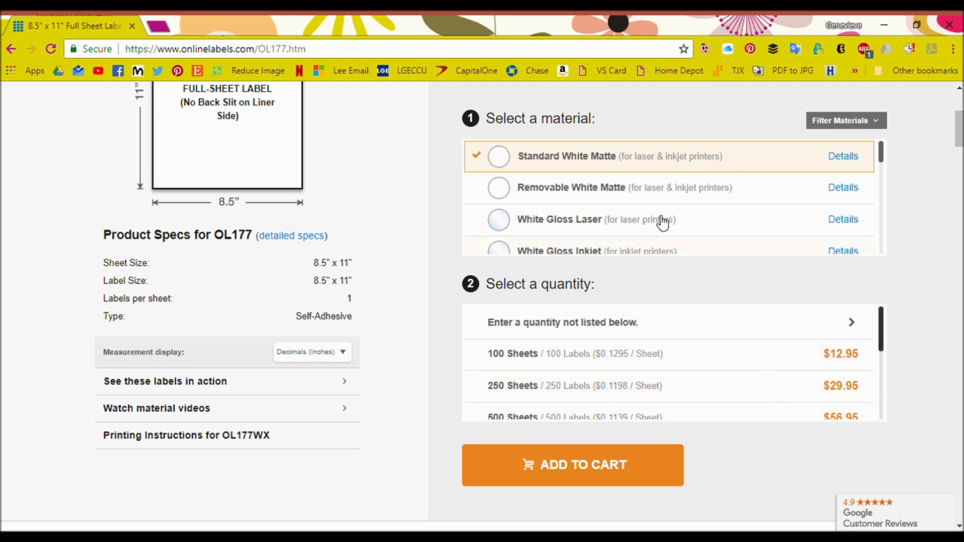
scroll(489, 214, "down", 1)
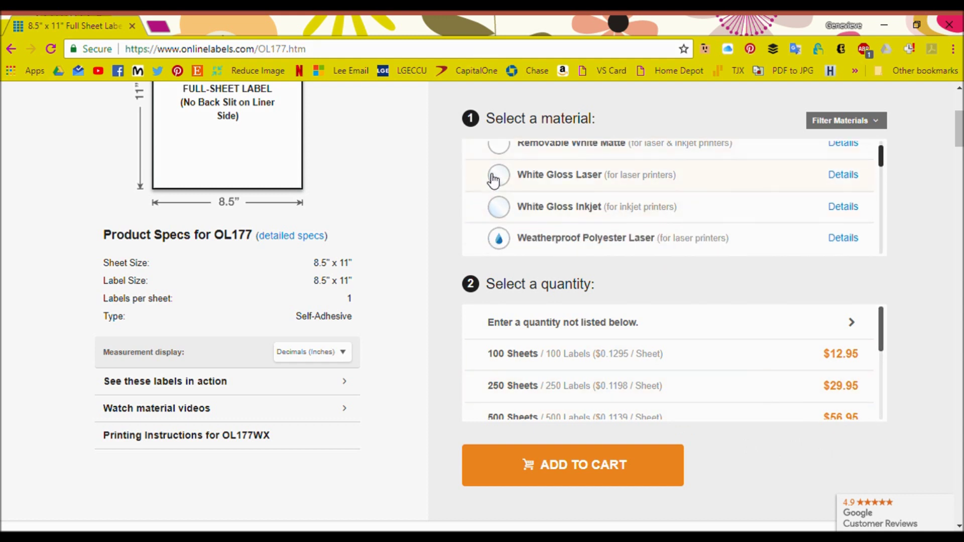
left_click(481, 208)
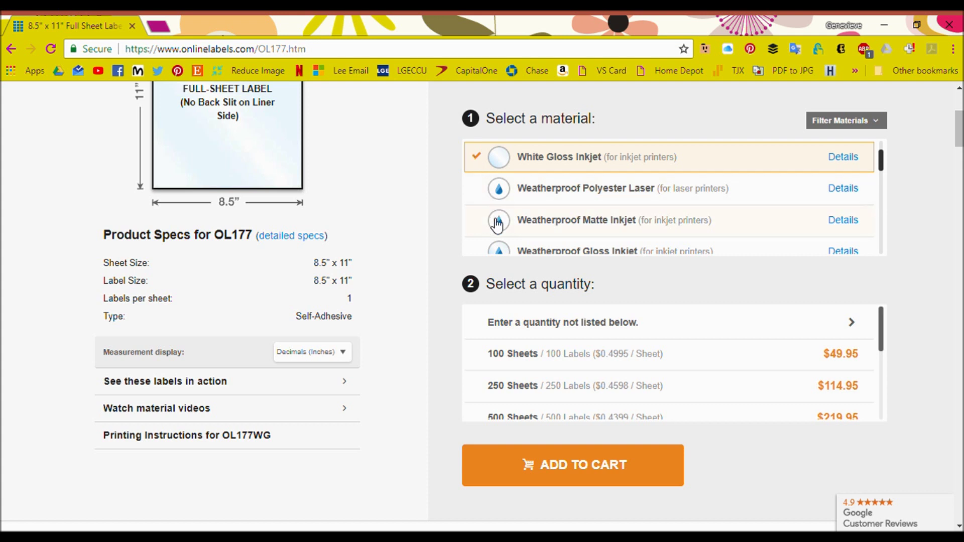
left_click(578, 223)
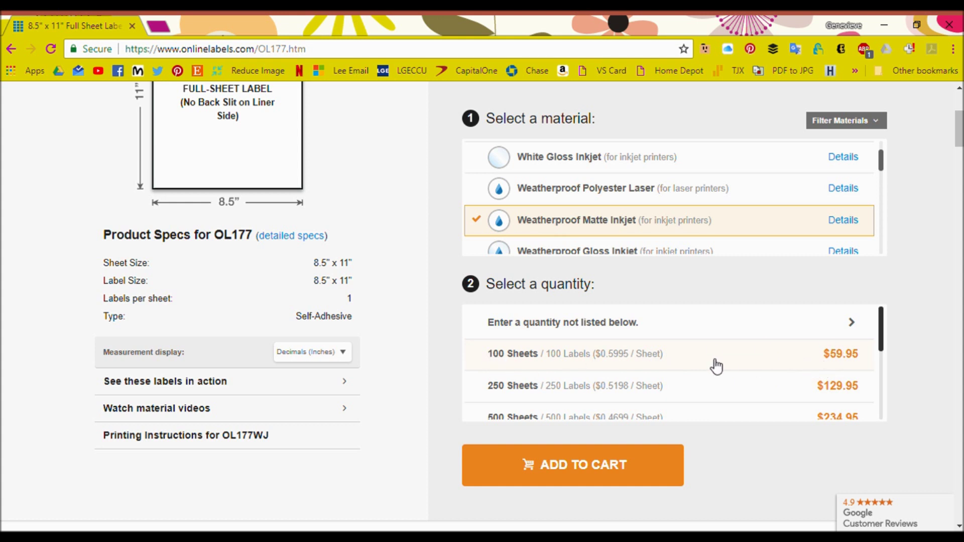
Review the quantity price tiers for Weatherproof Matte Inkjet up to 20,000 sheets
scroll(708, 344, "down", 2)
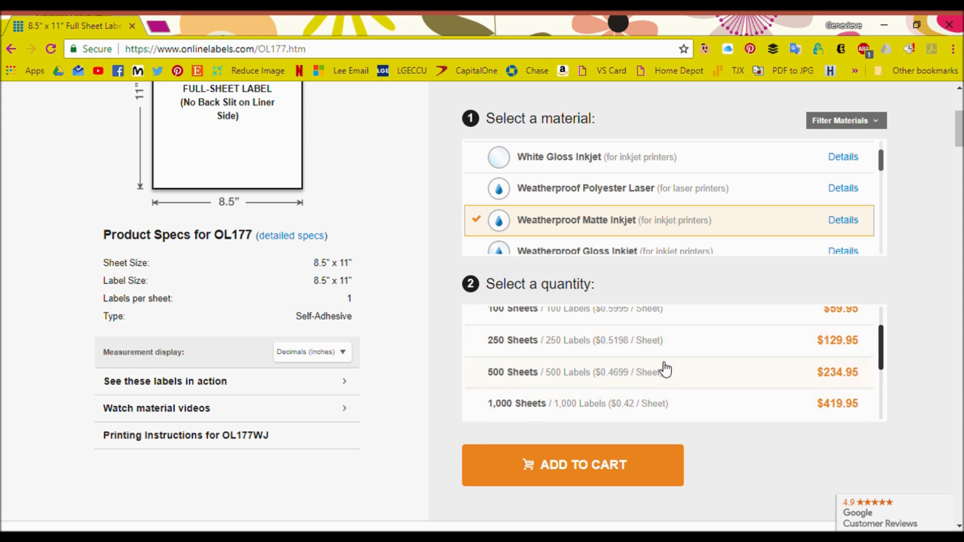
scroll(648, 358, "down", 2)
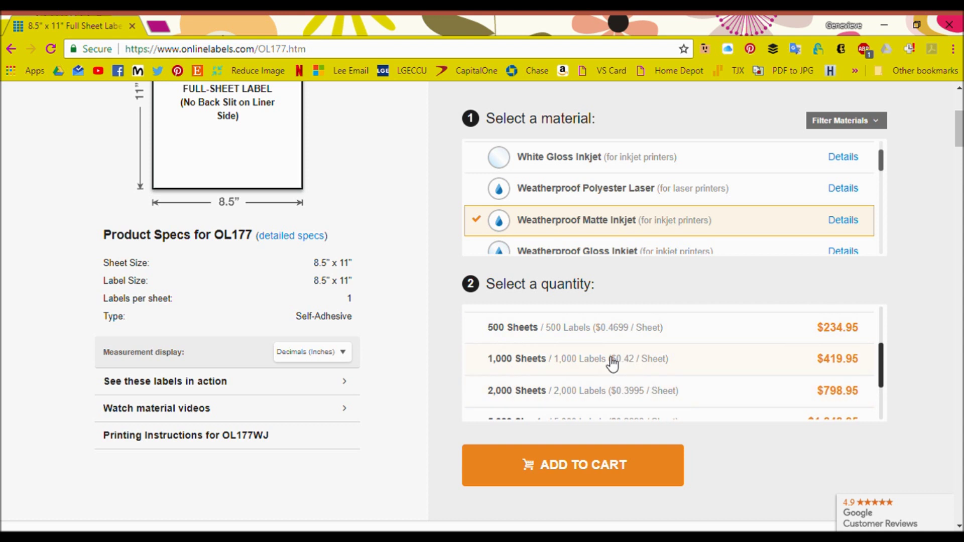
scroll(654, 377, "down", 4)
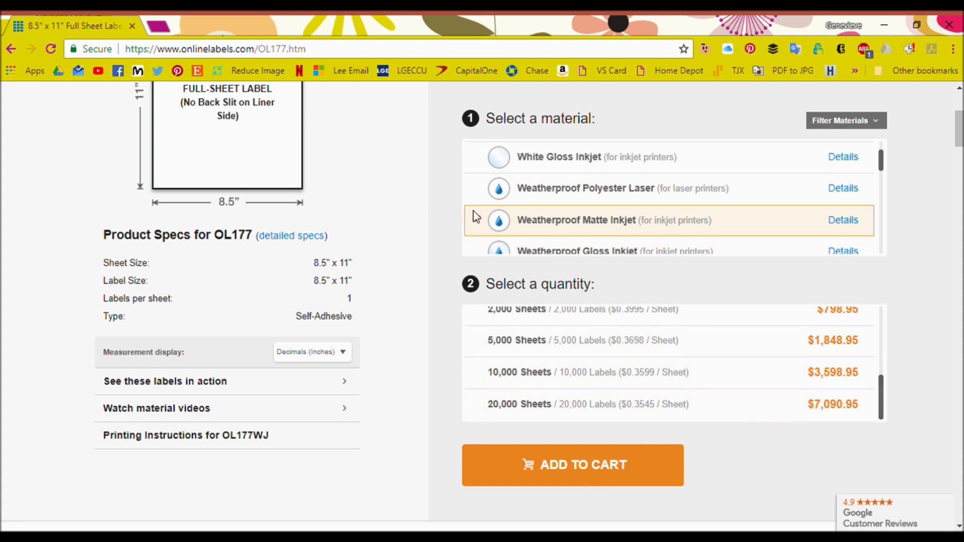
Check the Standard White Matte pricing again, and select White Gloss Inkjet to review its quantity prices
scroll(560, 187, "up", 2)
scroll(562, 187, "up", 1)
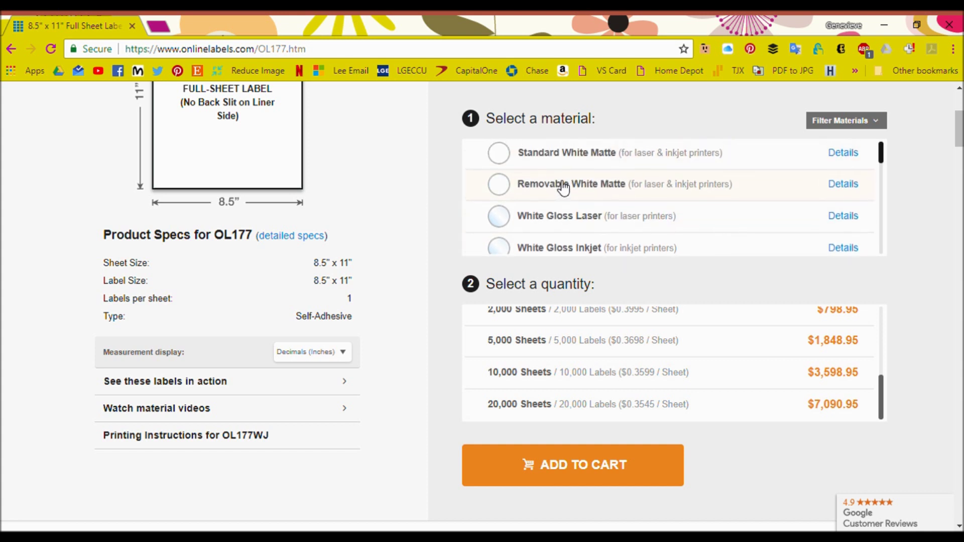
left_click(547, 166)
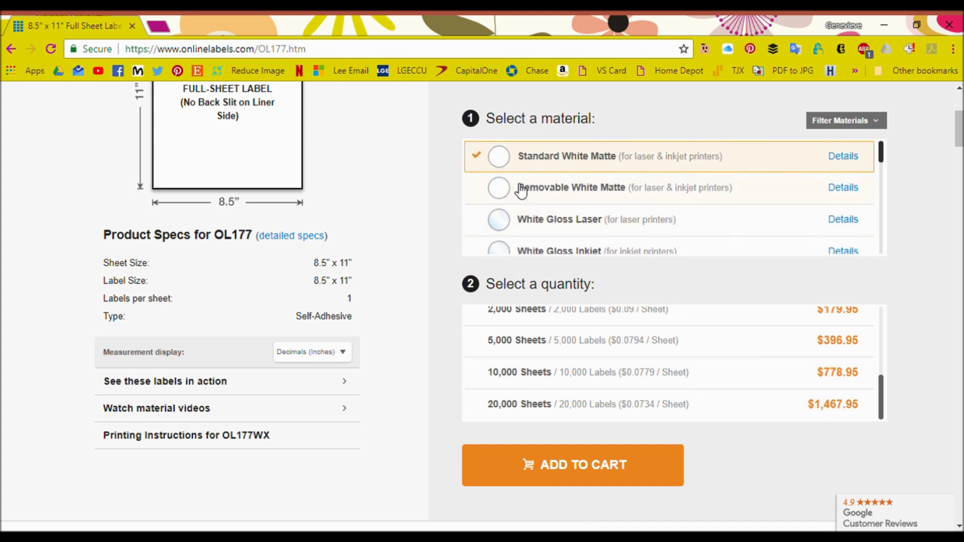
scroll(553, 210, "down", 1)
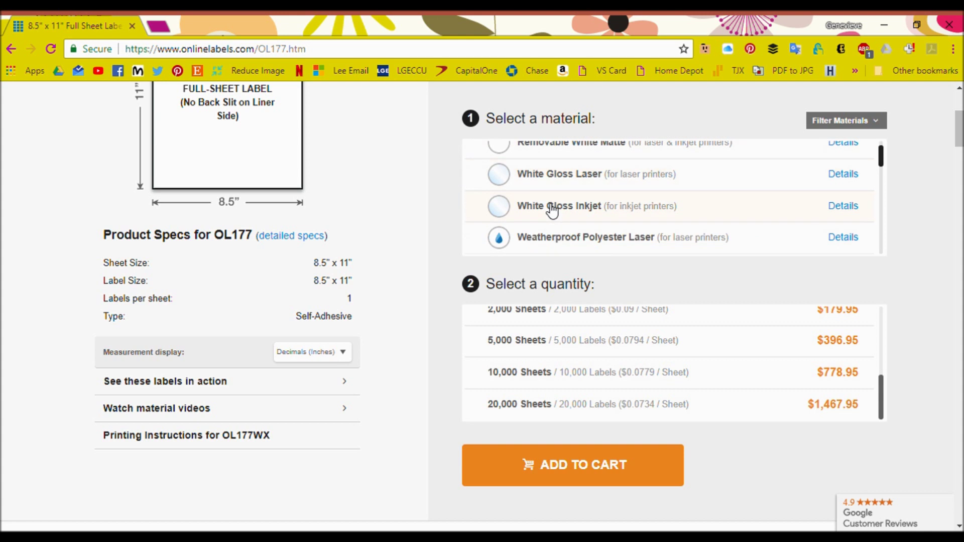
scroll(553, 211, "down", 1)
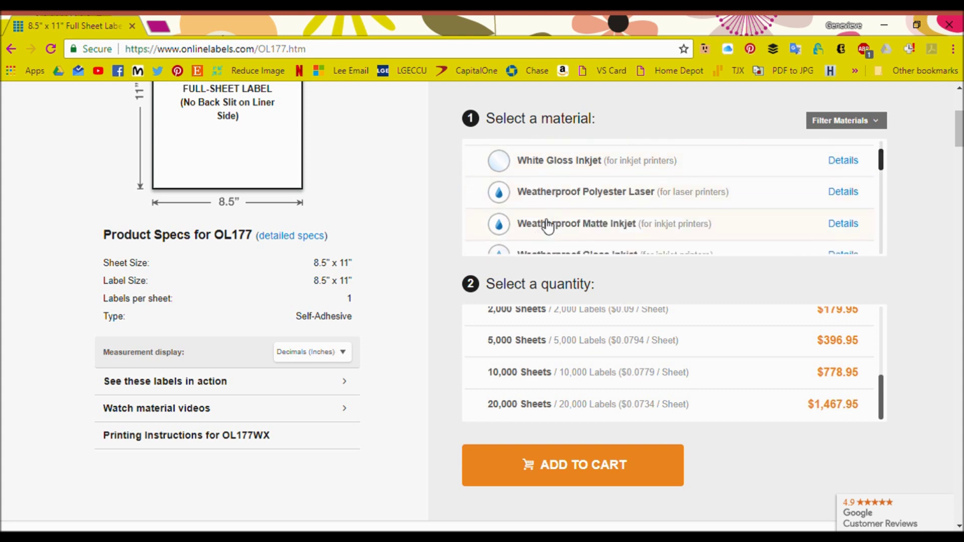
left_click(565, 173)
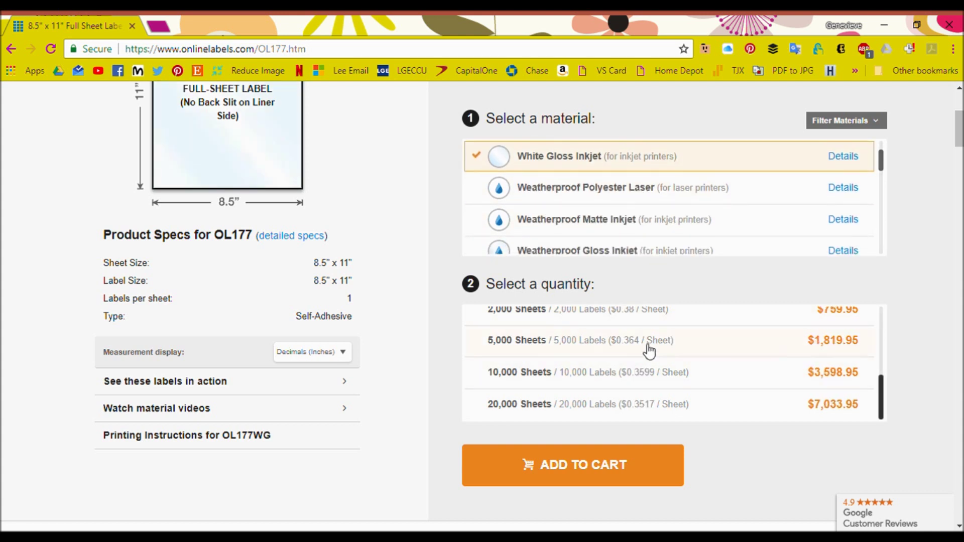
scroll(647, 348, "up", 1)
scroll(647, 347, "up", 4)
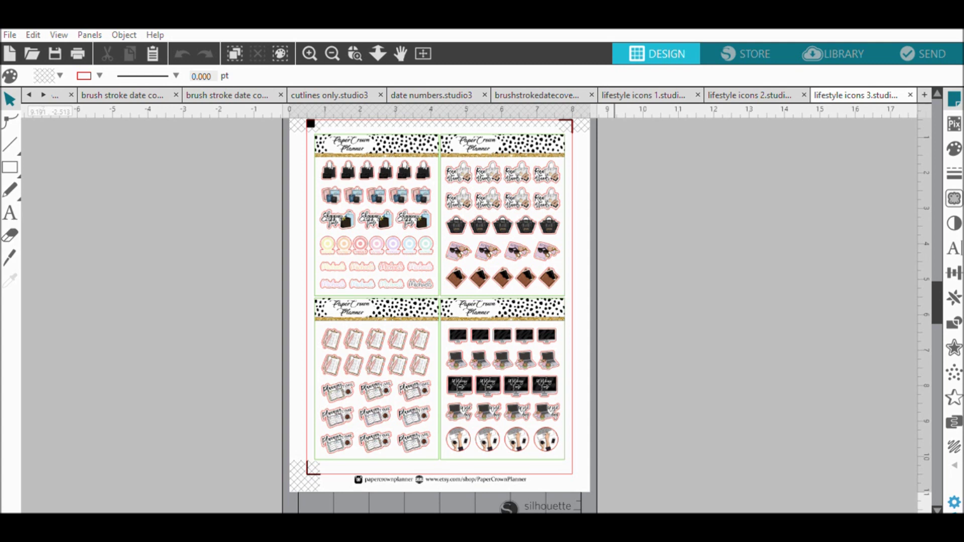
In Silhouette Studio, examine the cut lines and icon stickers on the lifestyle icons 3 sheet up close
left_click(309, 53)
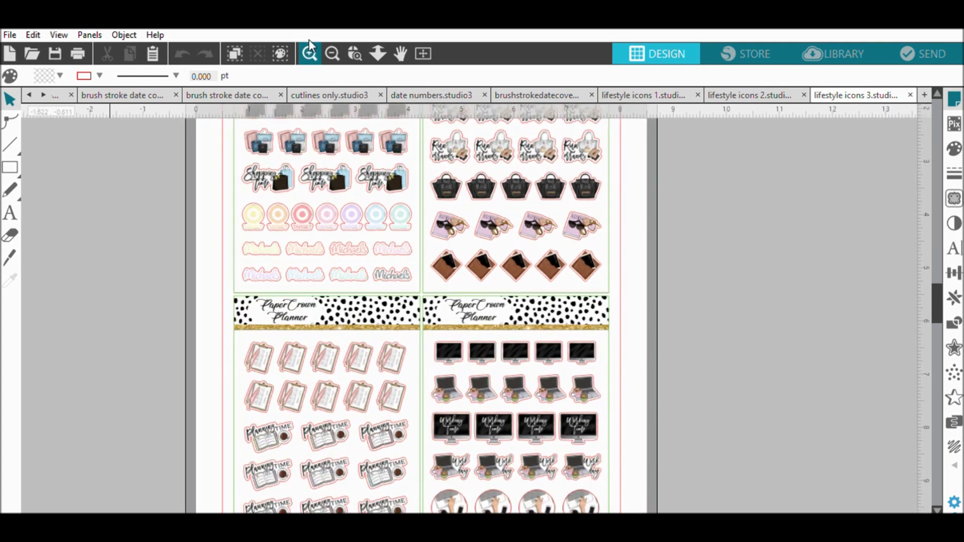
scroll(96, 312, "up", 2)
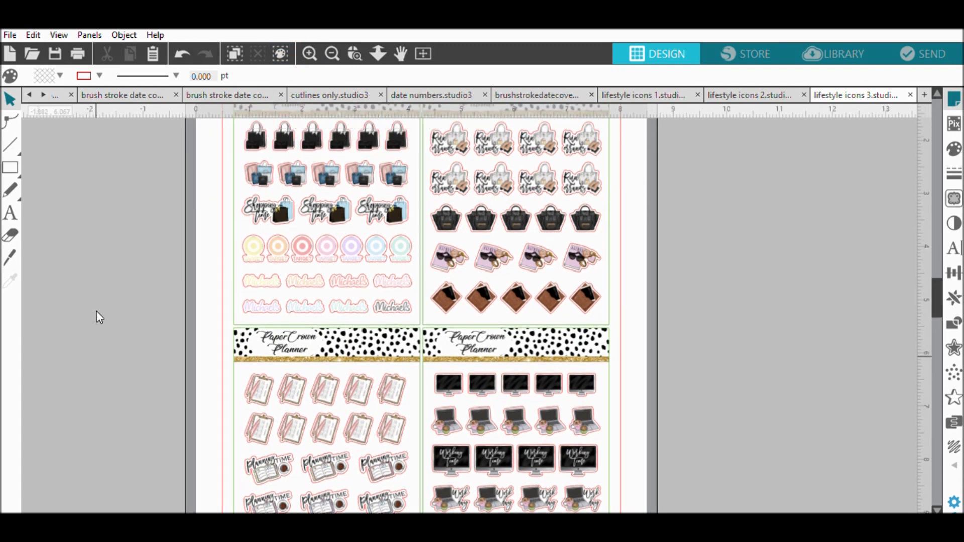
left_click(309, 52)
left_click(309, 51)
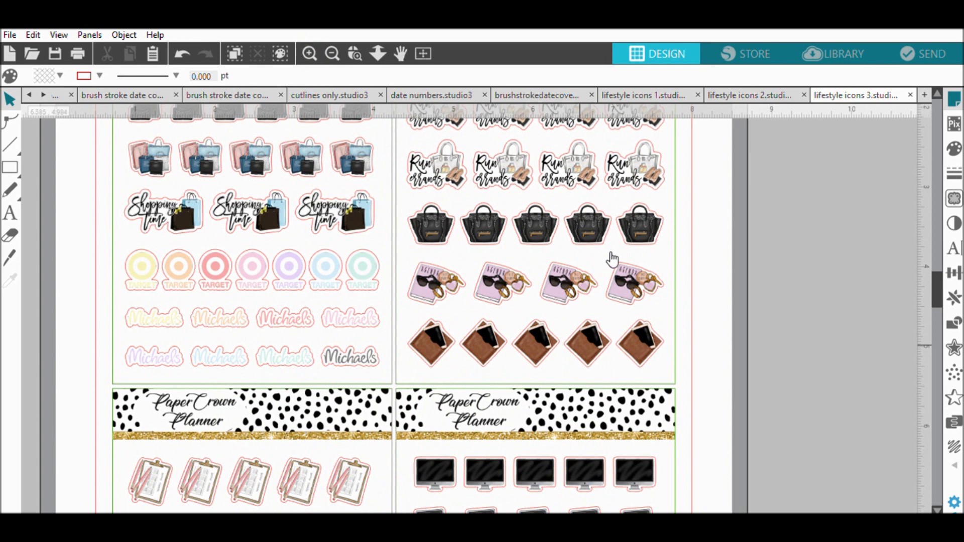
scroll(91, 235, "up", 2)
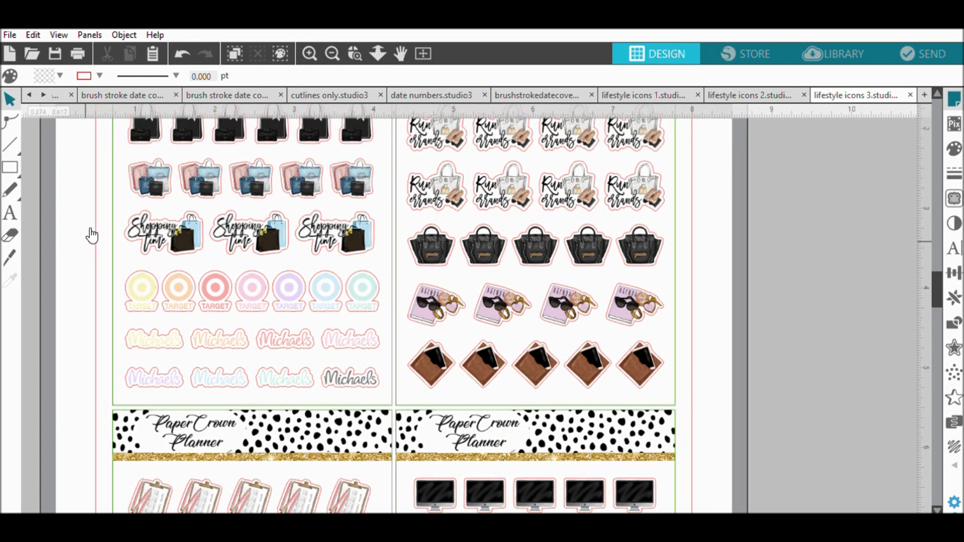
scroll(236, 374, "down", 1)
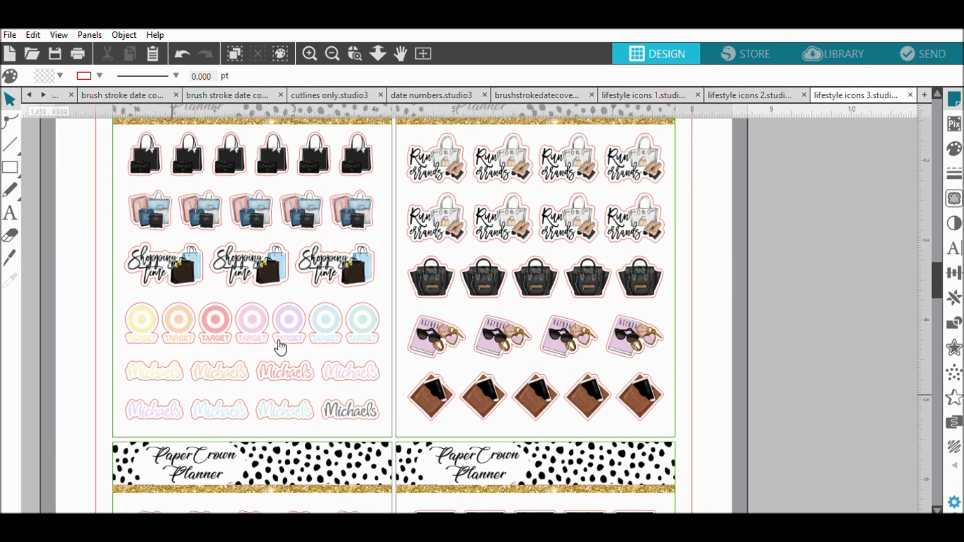
scroll(47, 264, "down", 5)
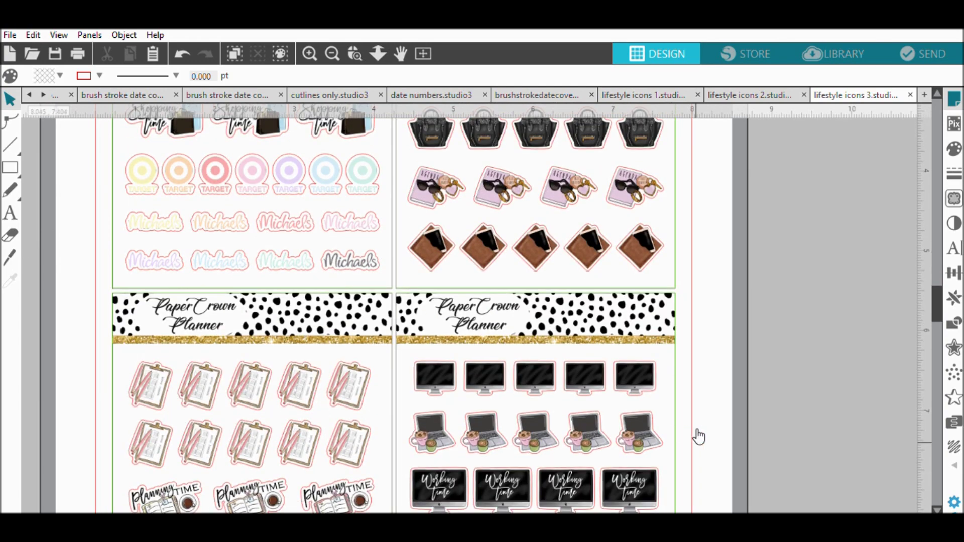
Review the planning and work stickers on the lifestyle icons 3 sheet, and examine the lifestyle icons 2 stickers up close
scroll(697, 435, "down", 2)
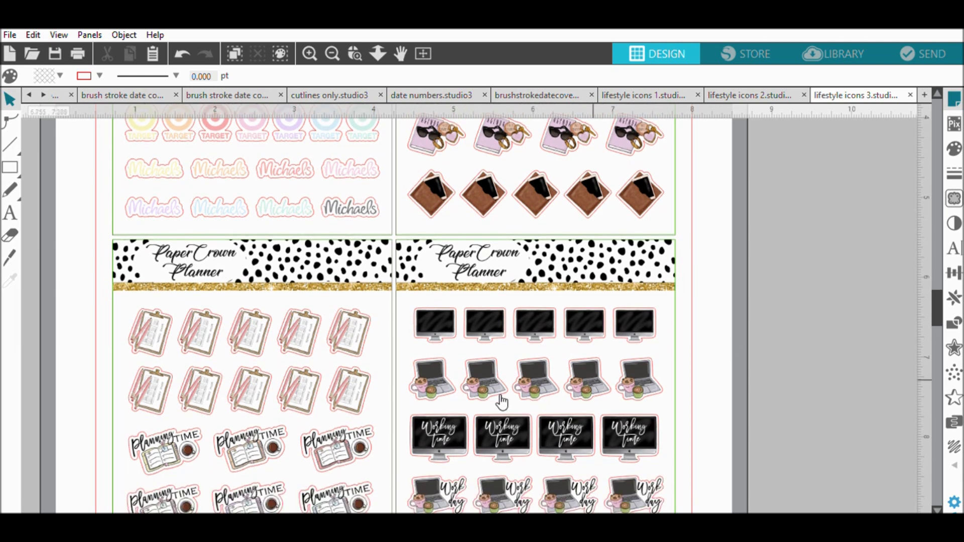
left_click(754, 90)
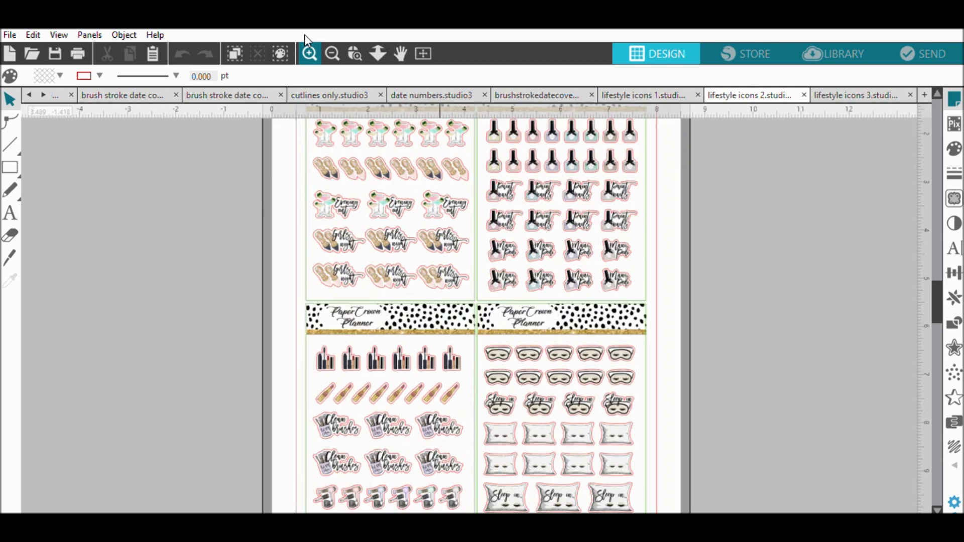
left_click(309, 53)
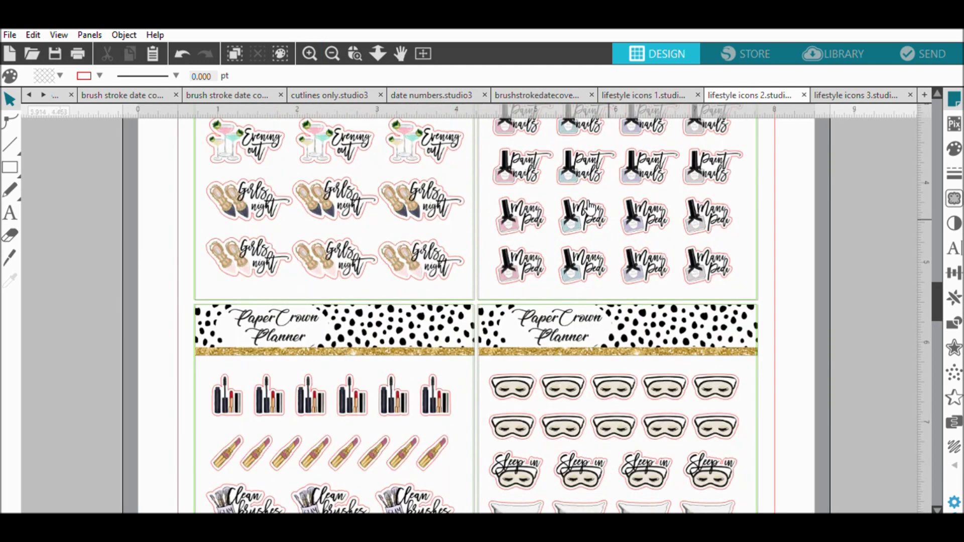
scroll(103, 332, "down", 2)
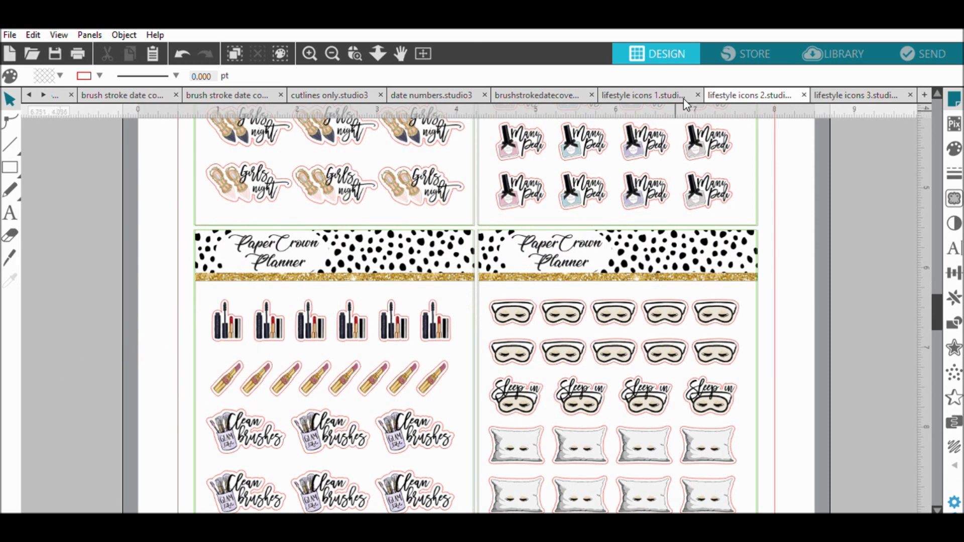
Open the lifestyle icons 1 sheet and examine its celebration, coffee, laundry and kitchen stickers with their cut lines up close
left_click(648, 93)
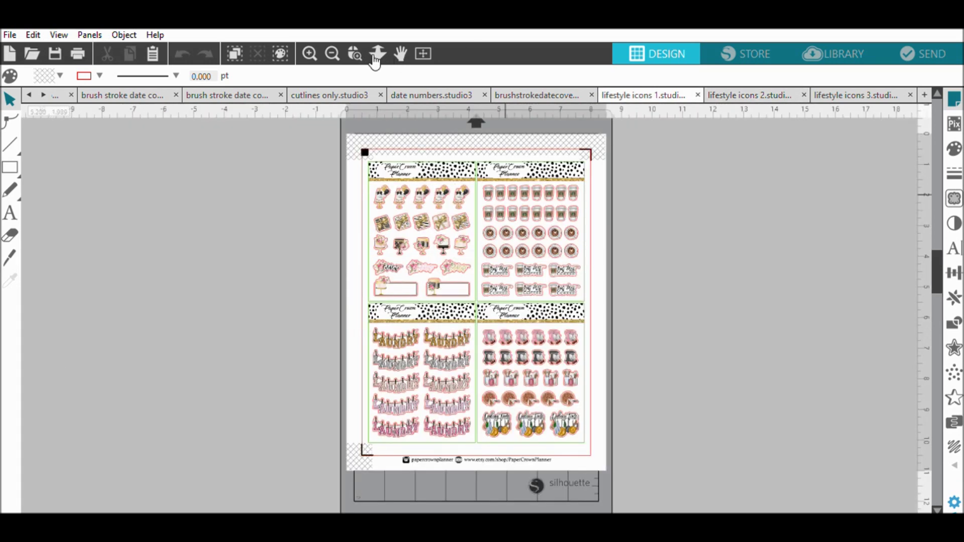
left_click(311, 52)
left_click(312, 47)
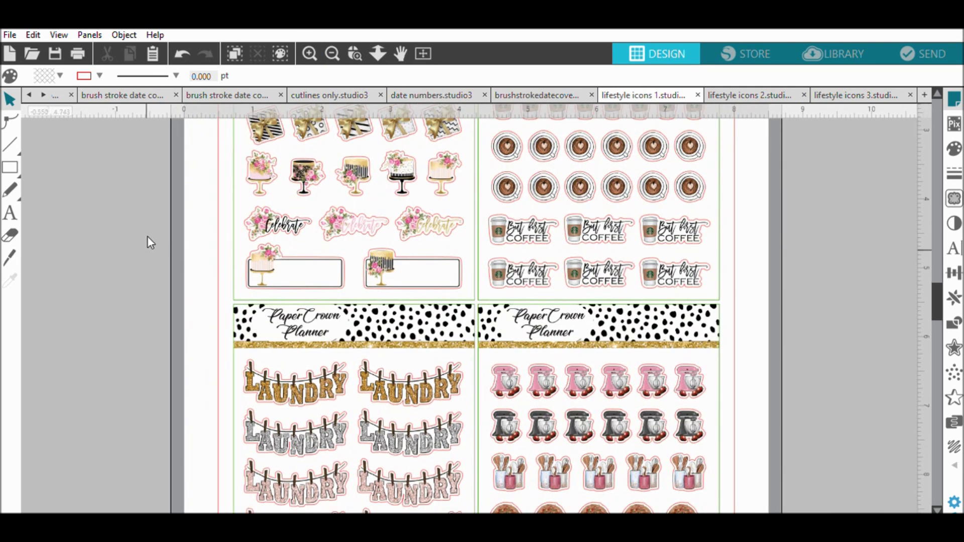
scroll(148, 241, "up", 2)
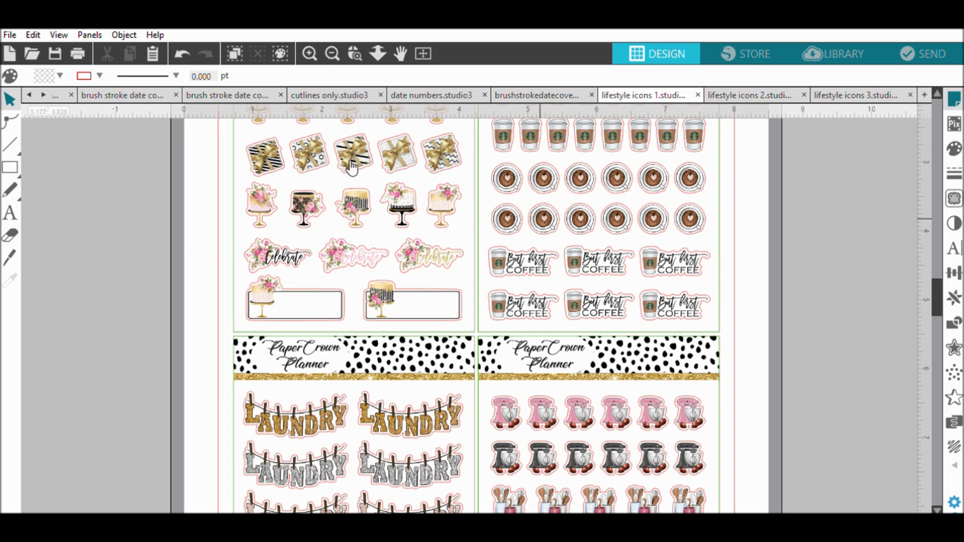
scroll(159, 129, "up", 1)
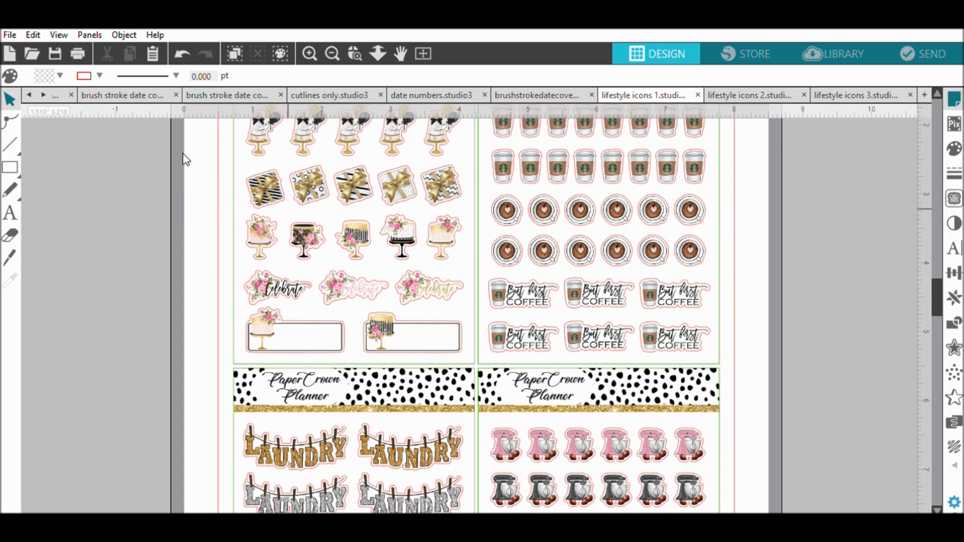
scroll(203, 454, "down", 2)
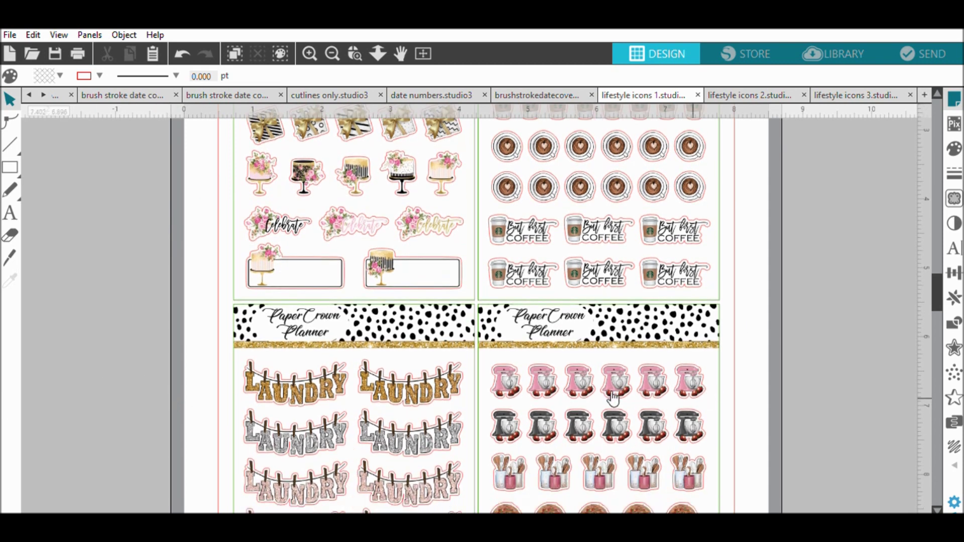
scroll(653, 390, "down", 1)
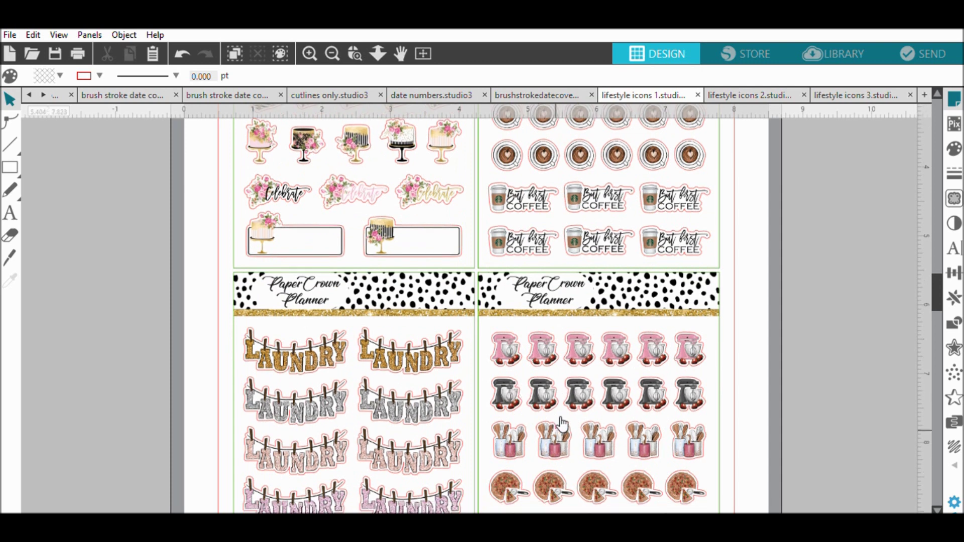
scroll(560, 425, "down", 1)
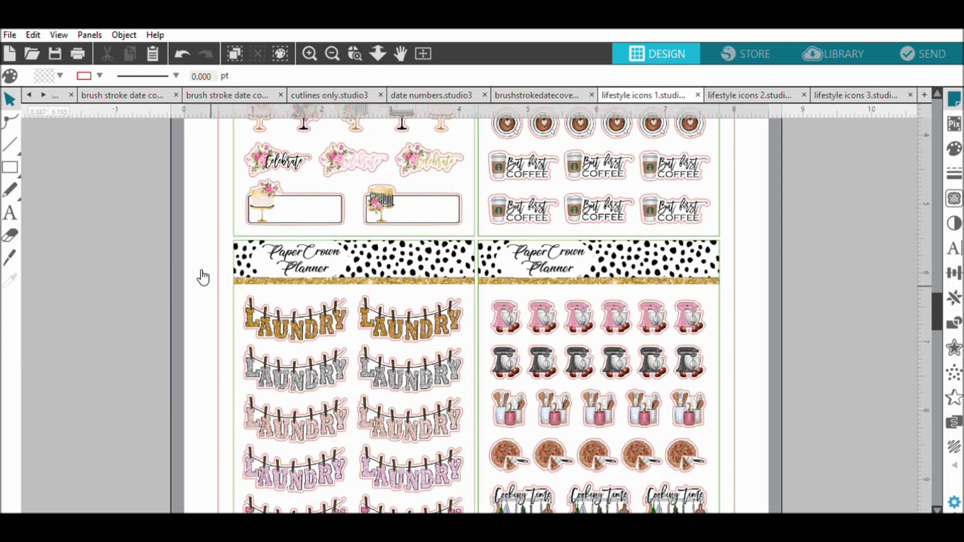
Go back over the lifestyle icons 1 sheet up to the cake and coffee cup stickers in its upper half
scroll(199, 275, "up", 1)
scroll(182, 281, "up", 1)
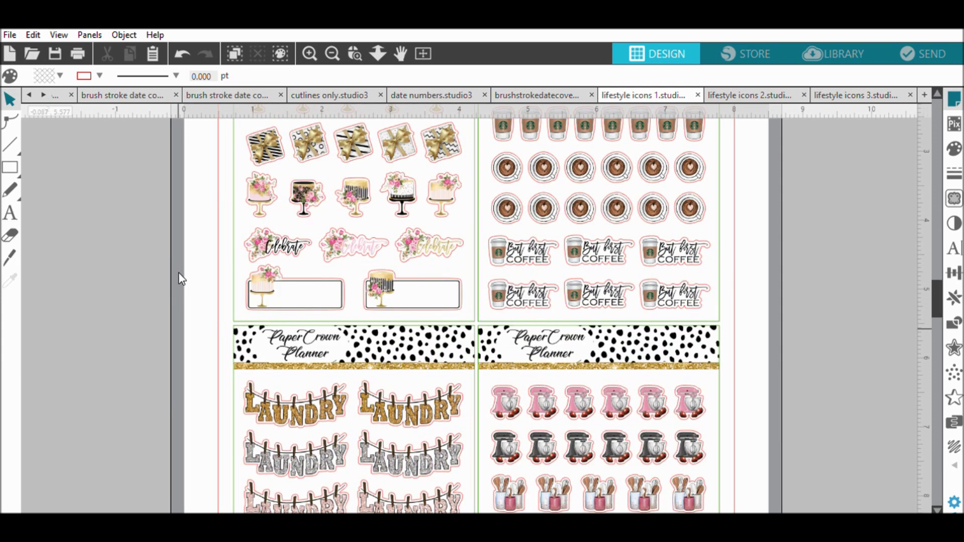
scroll(174, 272, "up", 1)
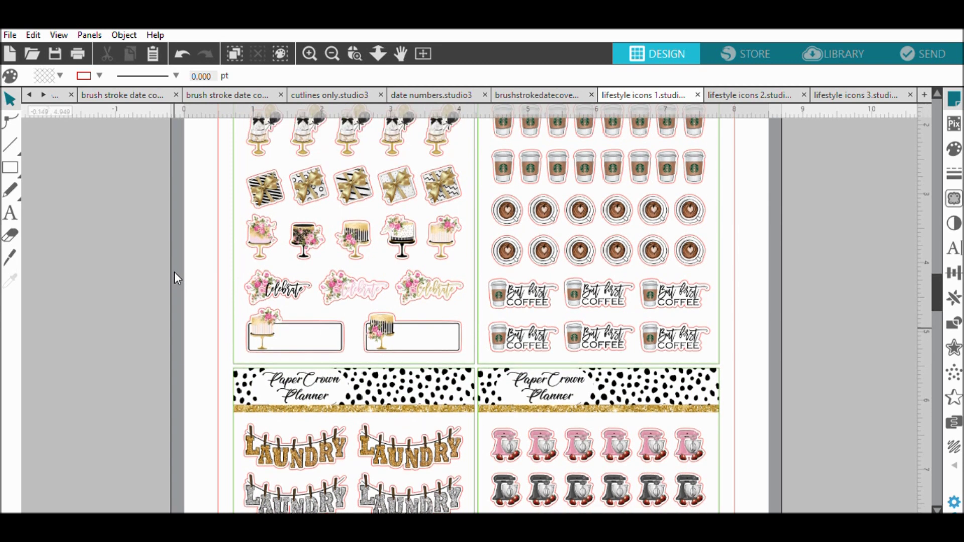
scroll(174, 273, "up", 1)
scroll(174, 272, "up", 1)
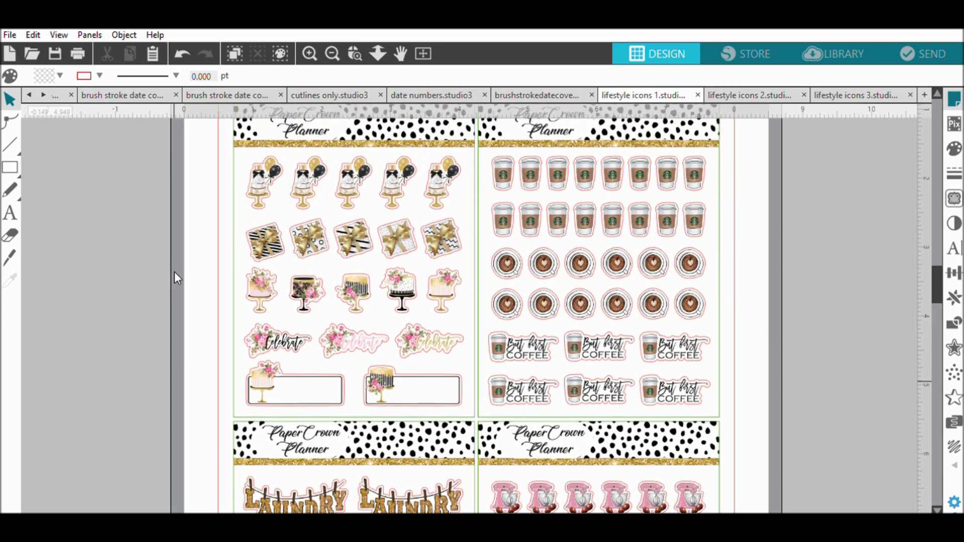
scroll(174, 272, "up", 1)
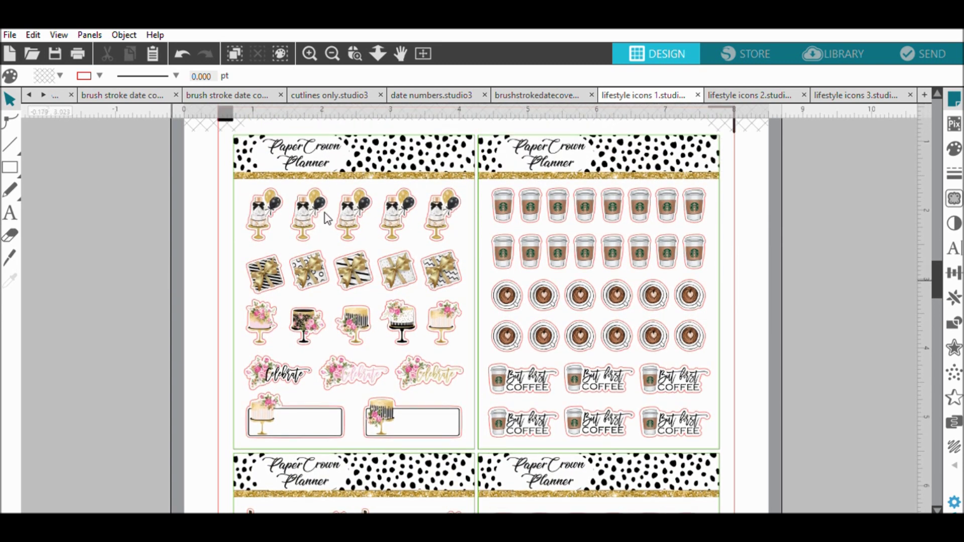